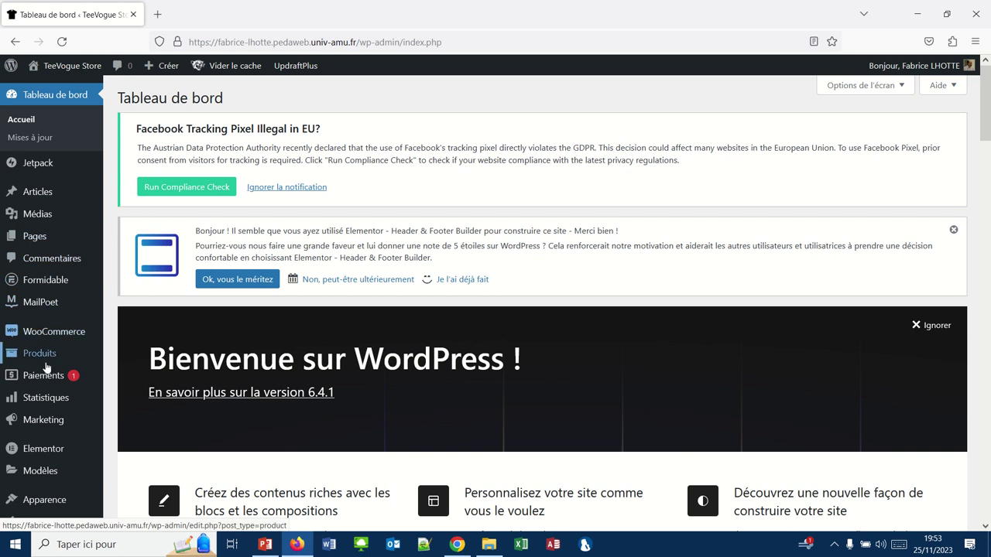
# Start a new promo code in the store's marketing section and name it IUT5
pyautogui.click(47, 421)
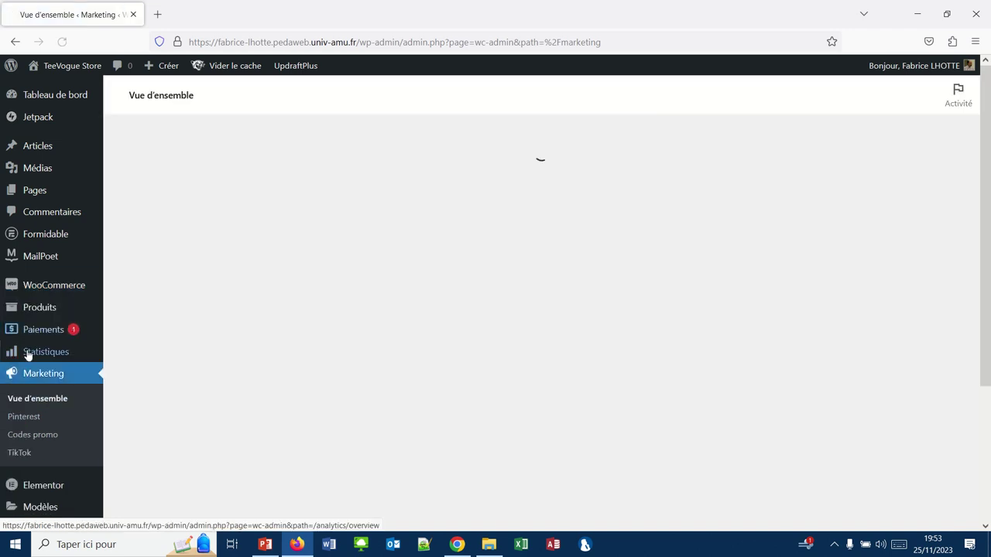
pyautogui.click(30, 435)
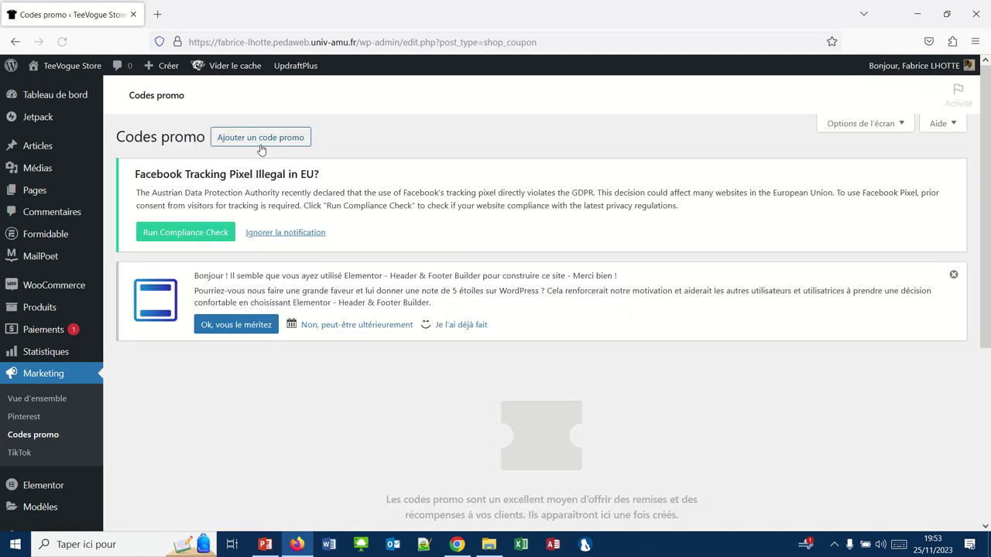
pyautogui.click(250, 140)
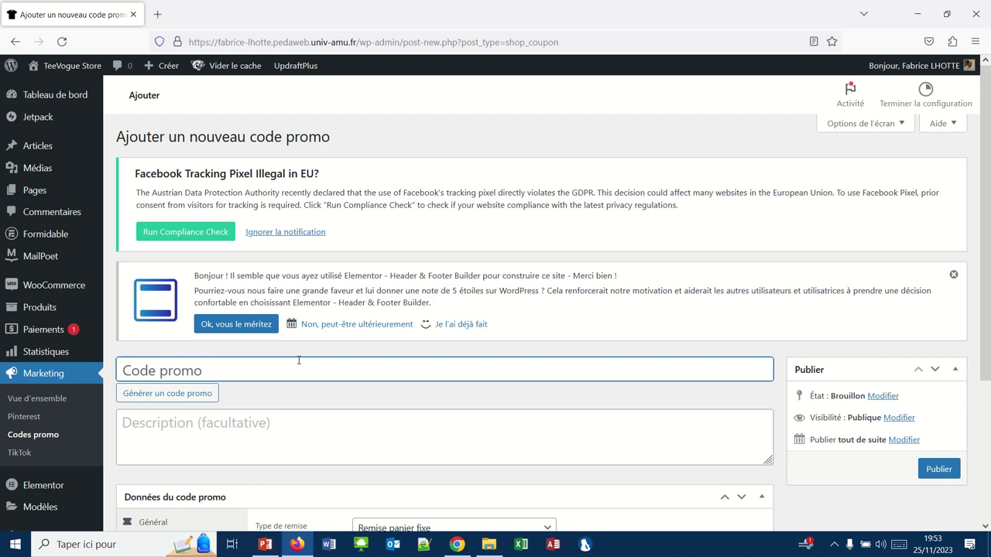
pyautogui.write('IUT')
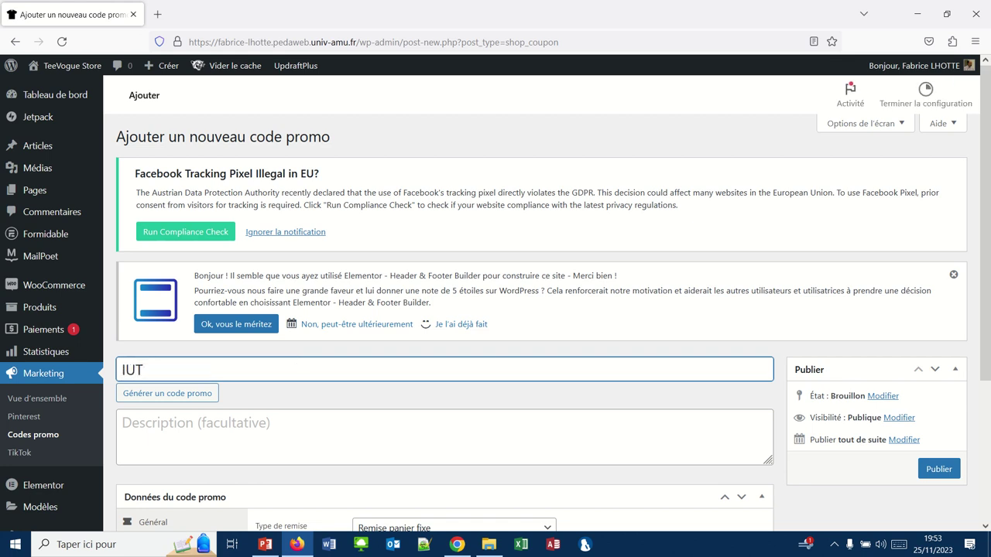
pyautogui.write('5')
# Set the discount type to "Remise panier fixe" and the promo code's value to 5
pyautogui.scroll(-5, 327, 451)
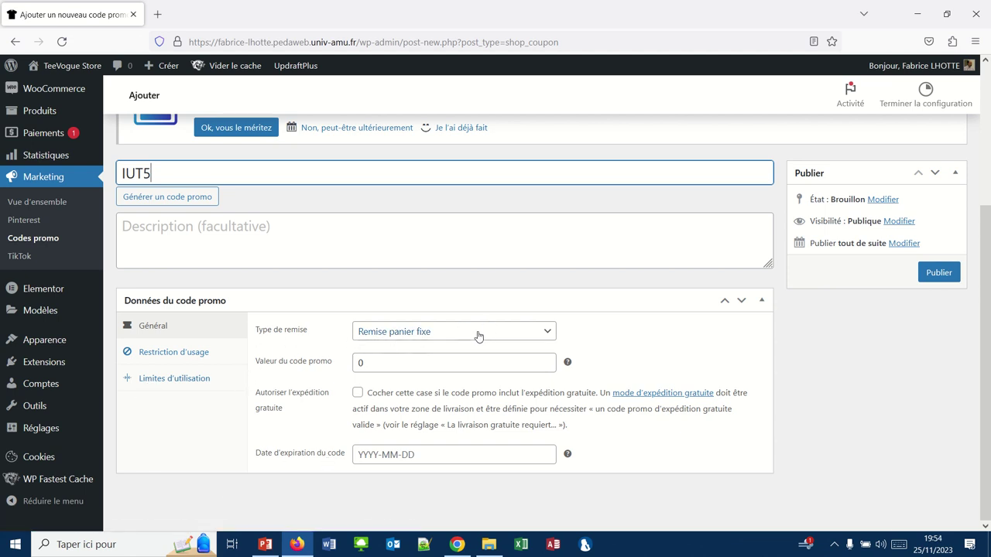
pyautogui.click(551, 333)
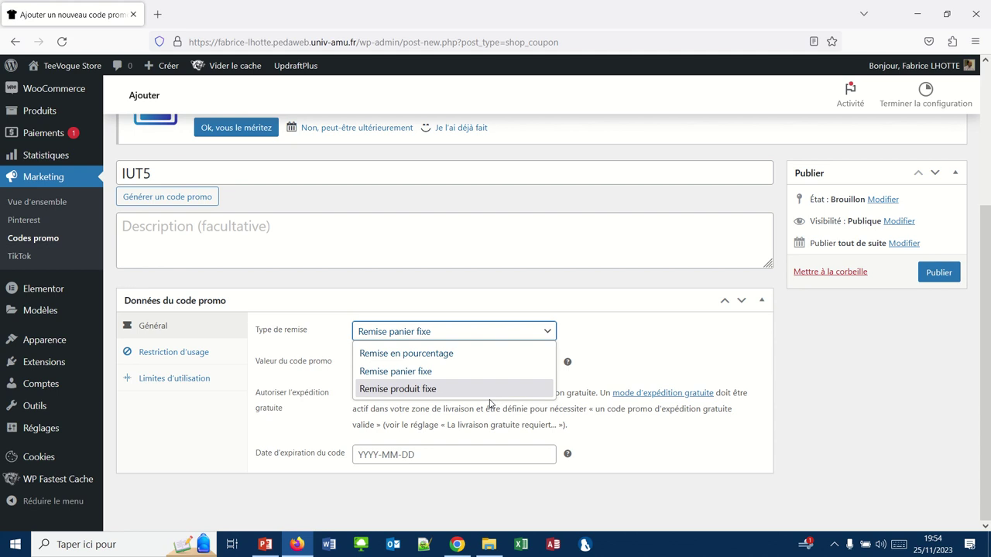
pyautogui.click(438, 376)
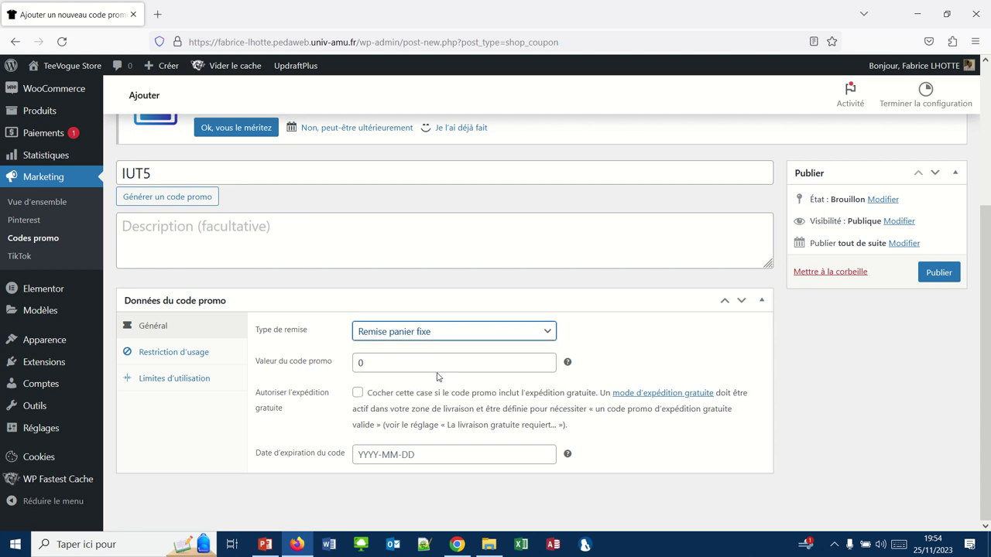
pyautogui.click(364, 357)
pyautogui.doubleClick(361, 360)
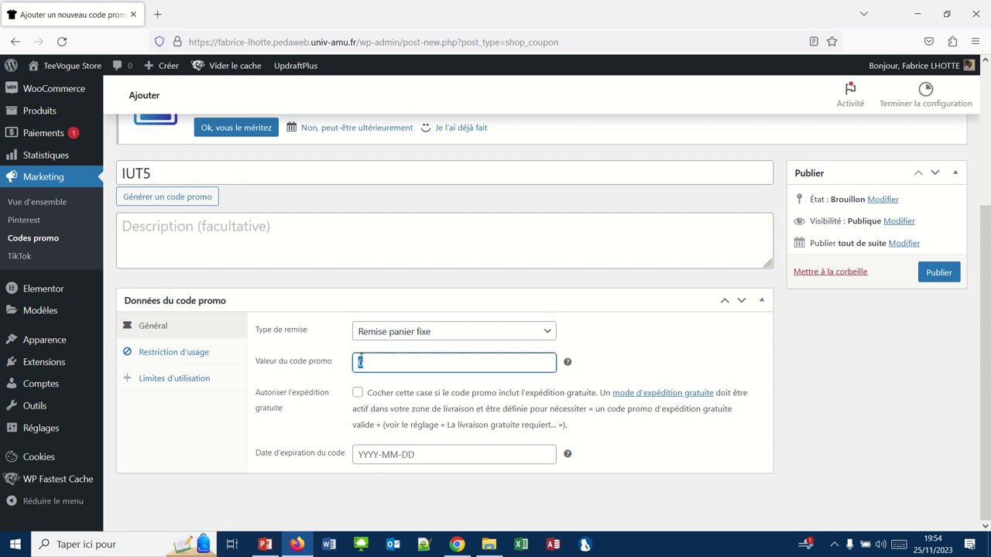
pyautogui.write('5')
# Set the promo code's expiration date to 2023-12-31
pyautogui.click(415, 455)
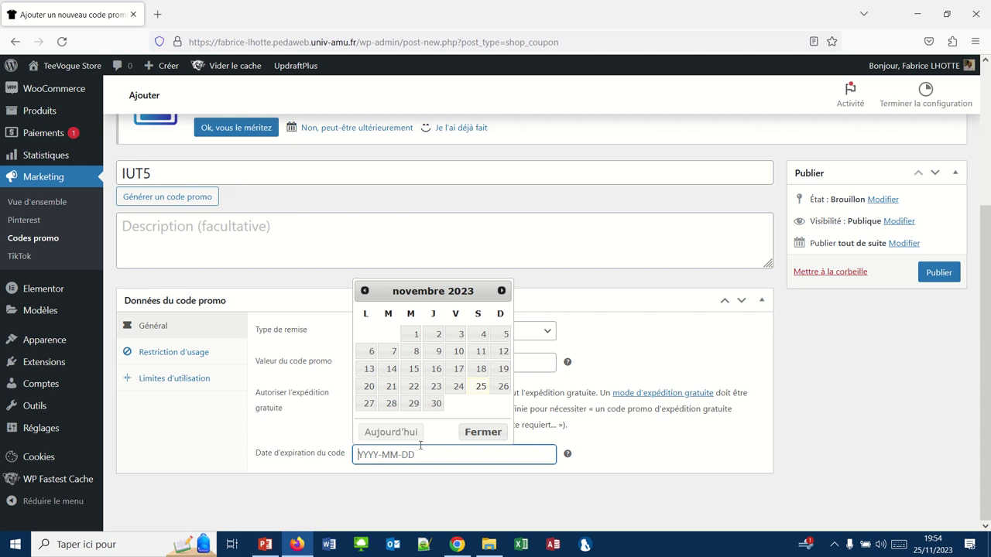
pyautogui.click(500, 292)
pyautogui.click(503, 404)
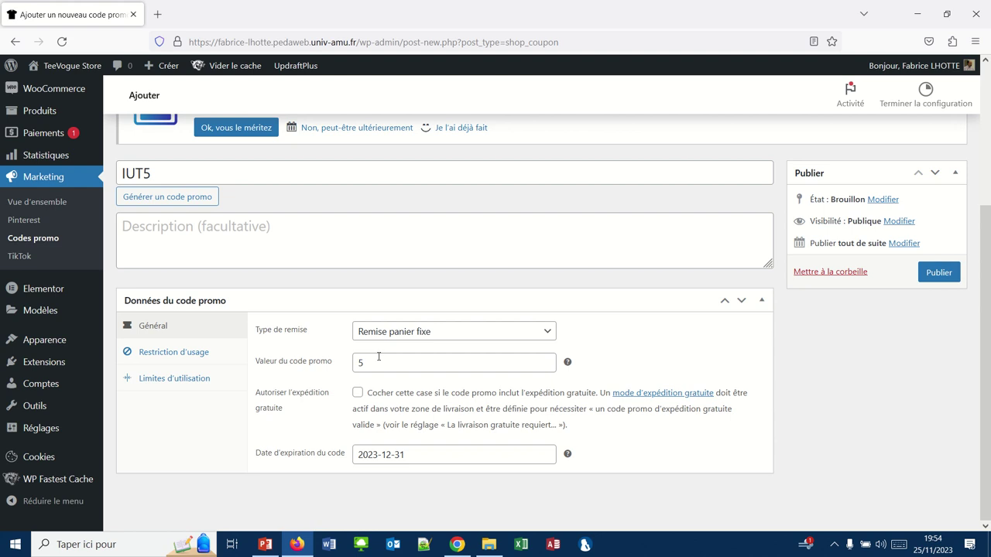
# Set the minimum spend to 50 in the usage restrictions and review the remaining product, category and e-mail restrictions
pyautogui.click(162, 355)
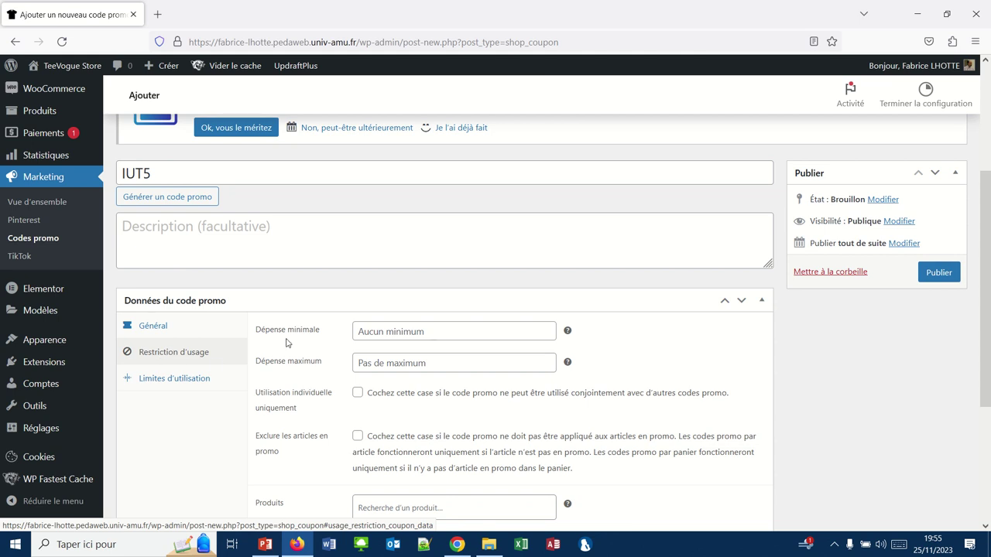
pyautogui.click(362, 331)
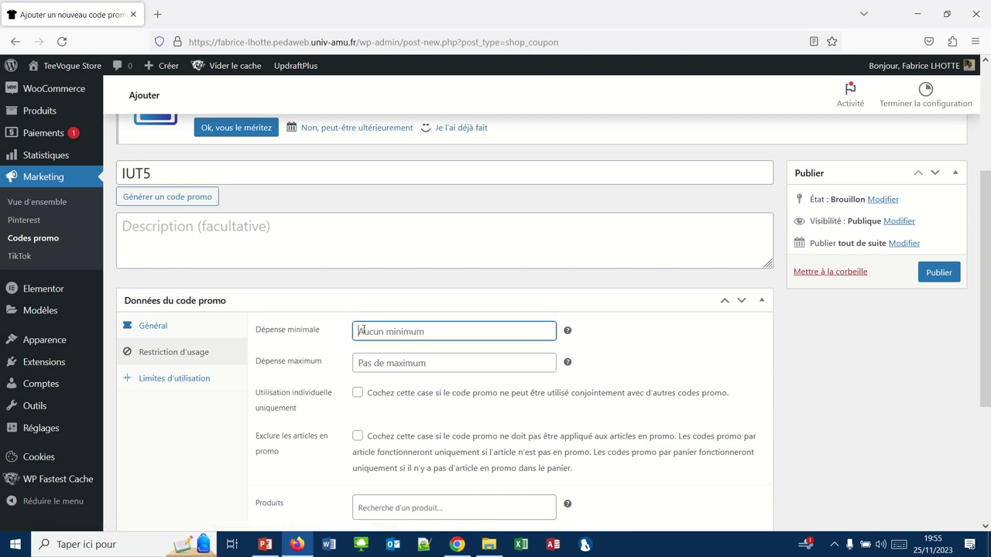
pyautogui.write('50')
pyautogui.scroll(-1, 374, 440)
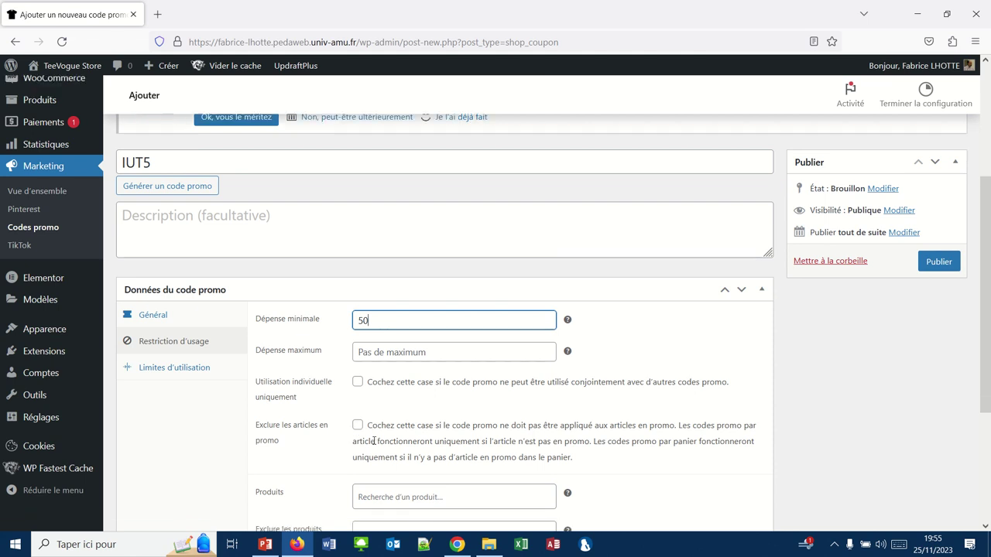
pyautogui.scroll(-1, 374, 444)
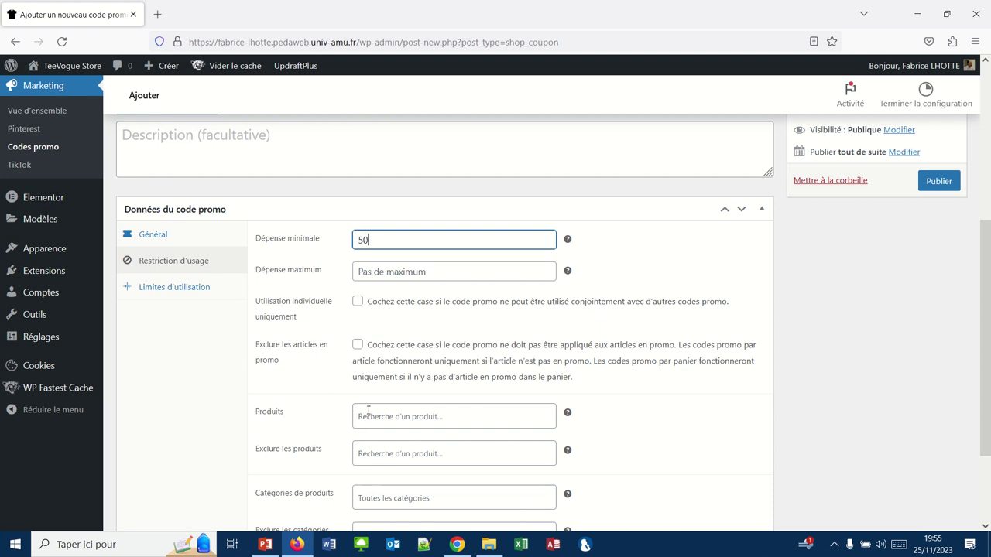
pyautogui.scroll(-1, 332, 465)
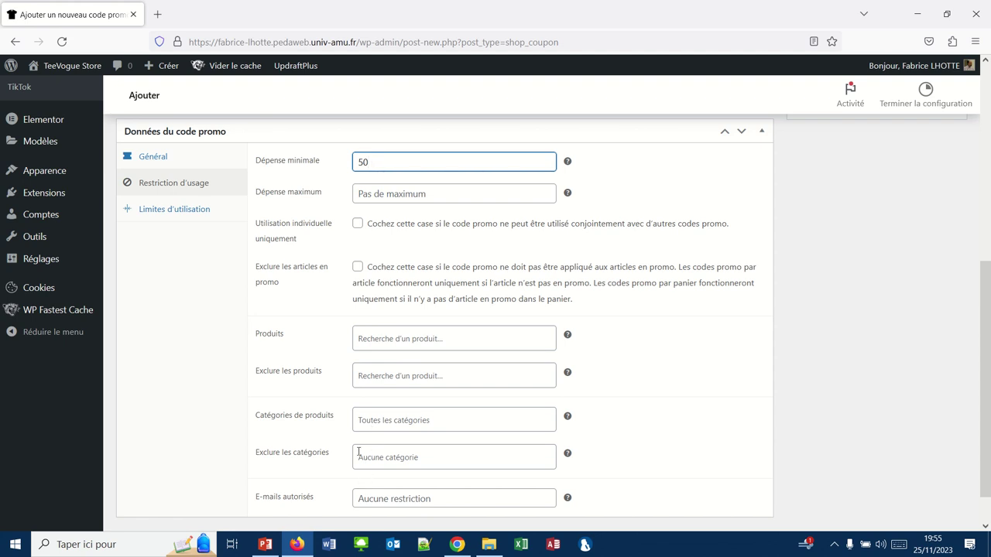
pyautogui.scroll(-1, 338, 473)
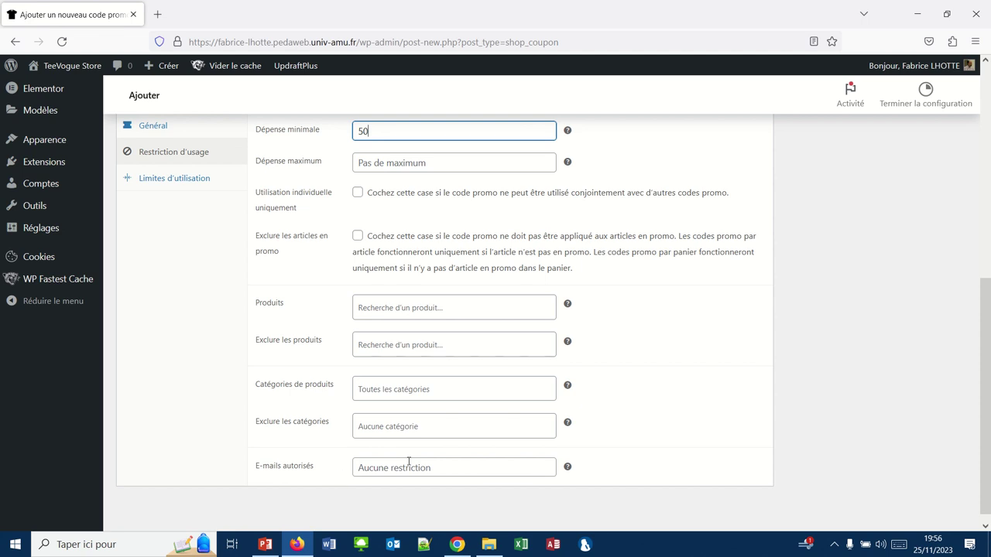
# Set the usage limits to 1 per code and 1 per user
pyautogui.click(149, 181)
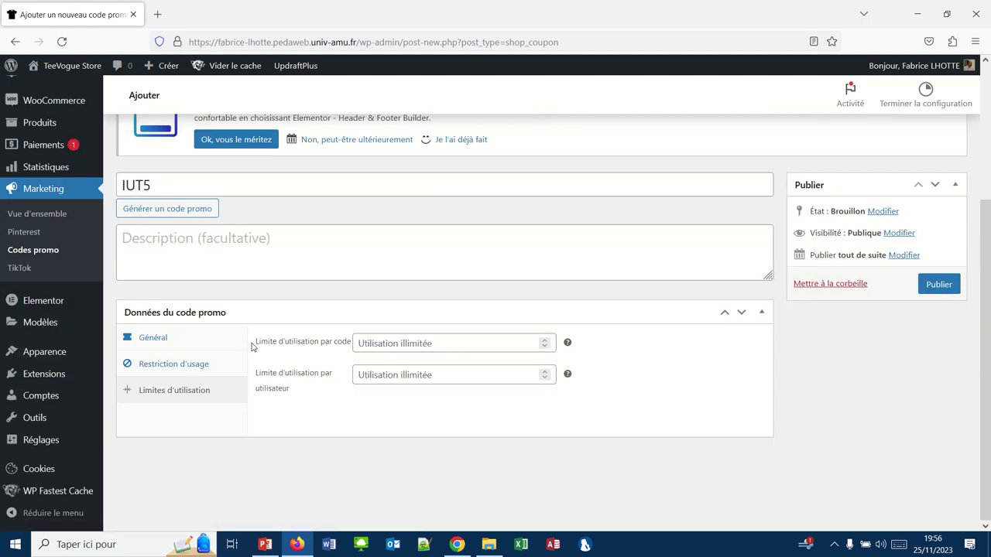
pyautogui.click(362, 343)
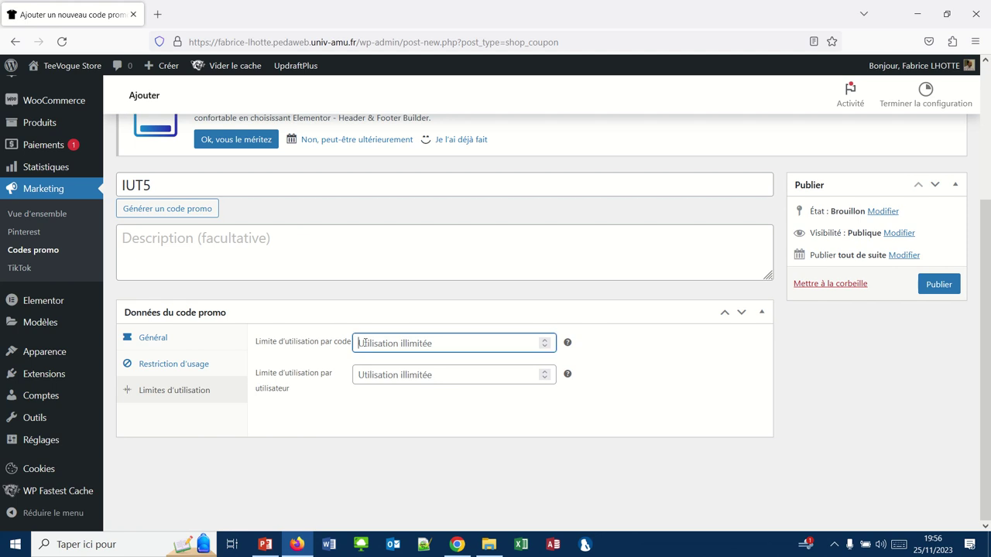
pyautogui.write('1')
pyautogui.click(358, 374)
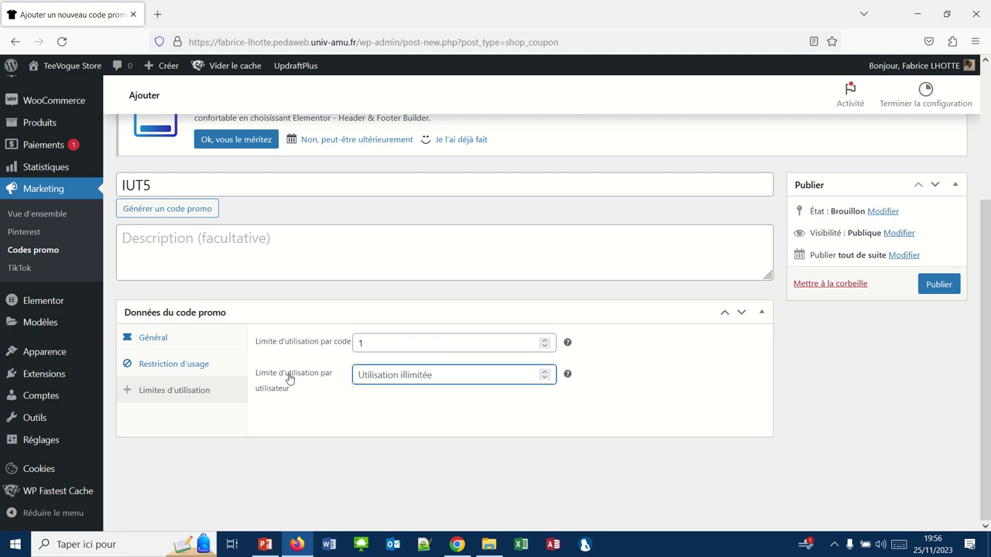
pyautogui.write('1')
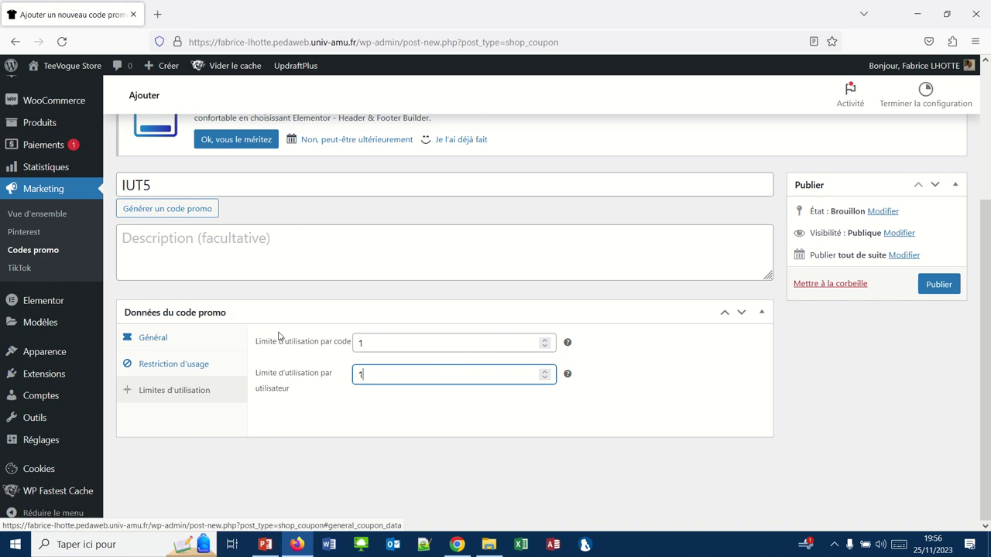
# Try a usage limit of 10 per code, and clear that limit so the code can be used without restriction
pyautogui.click(358, 343)
pyautogui.doubleClick(357, 343)
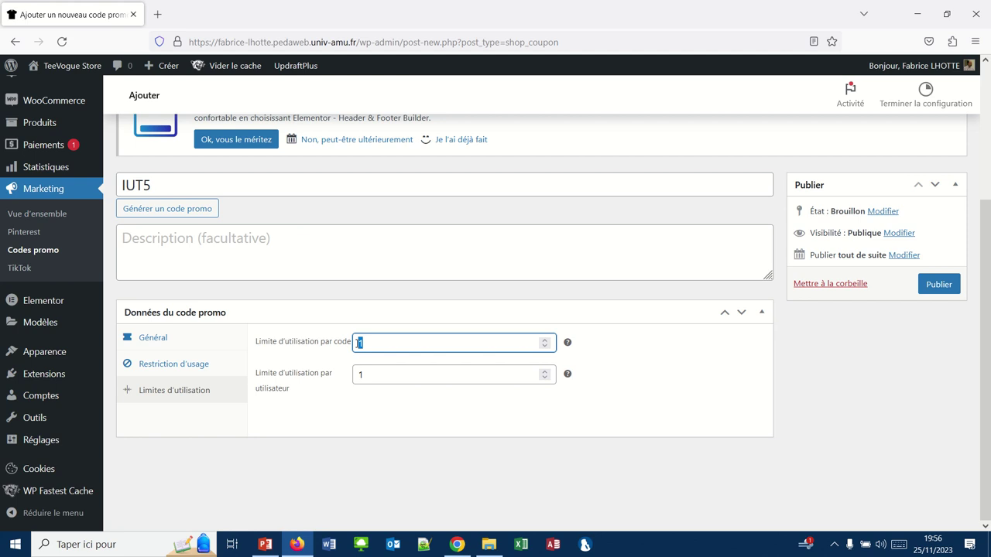
pyautogui.write('10')
pyautogui.press('BackSpace')
pyautogui.press('BackSpace')
# Publish the promo code IUT5 and review its saved general data
pyautogui.scroll(2, 495, 310)
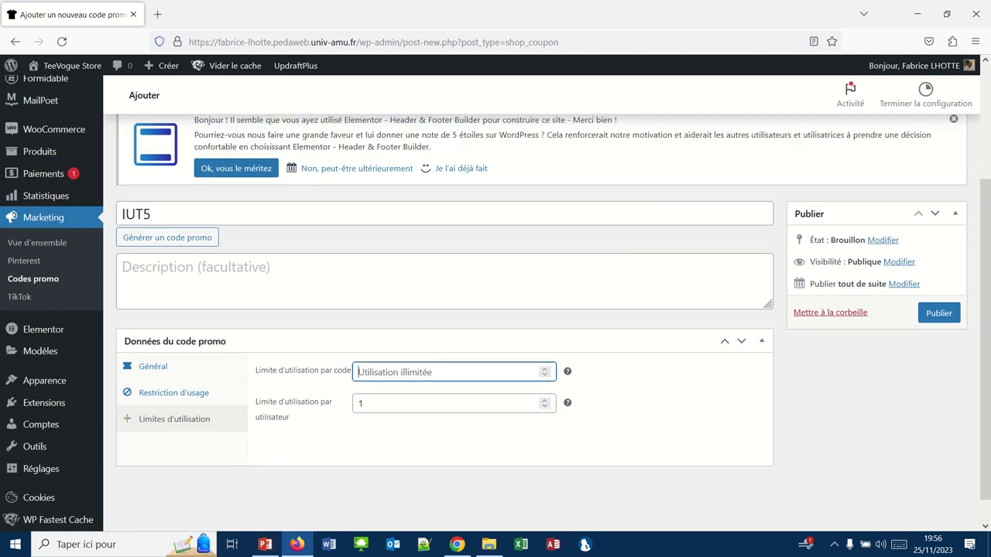
pyautogui.scroll(-1, 495, 304)
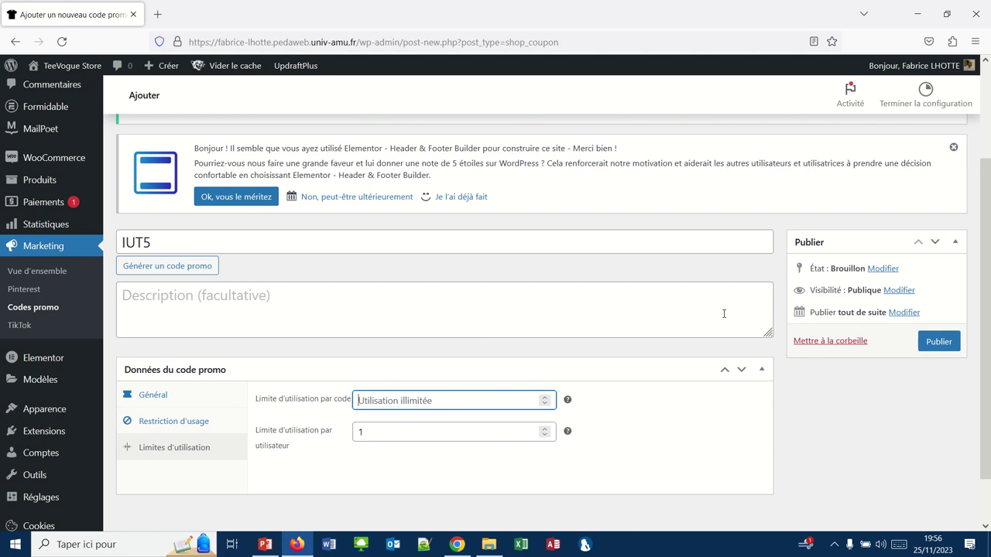
pyautogui.click(933, 344)
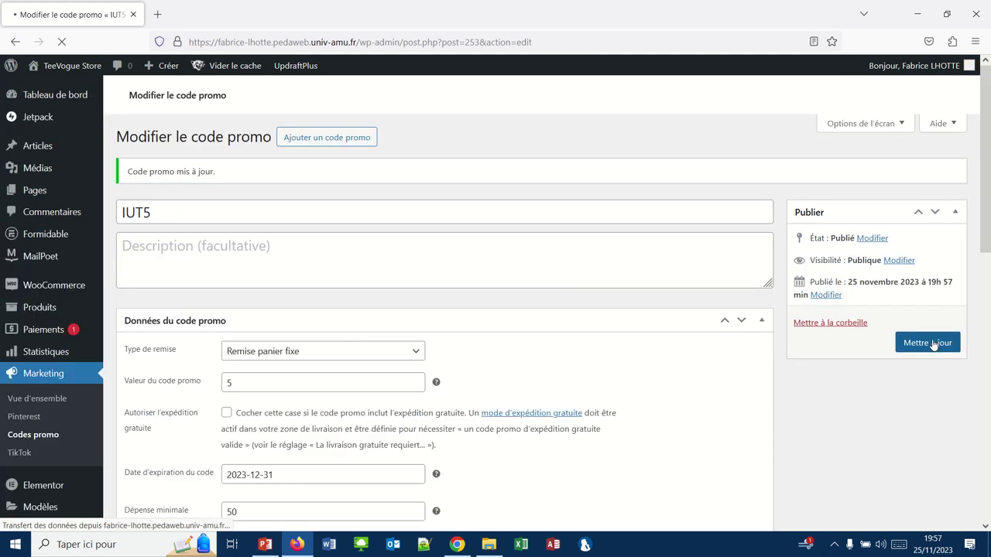
pyautogui.scroll(-3, 749, 341)
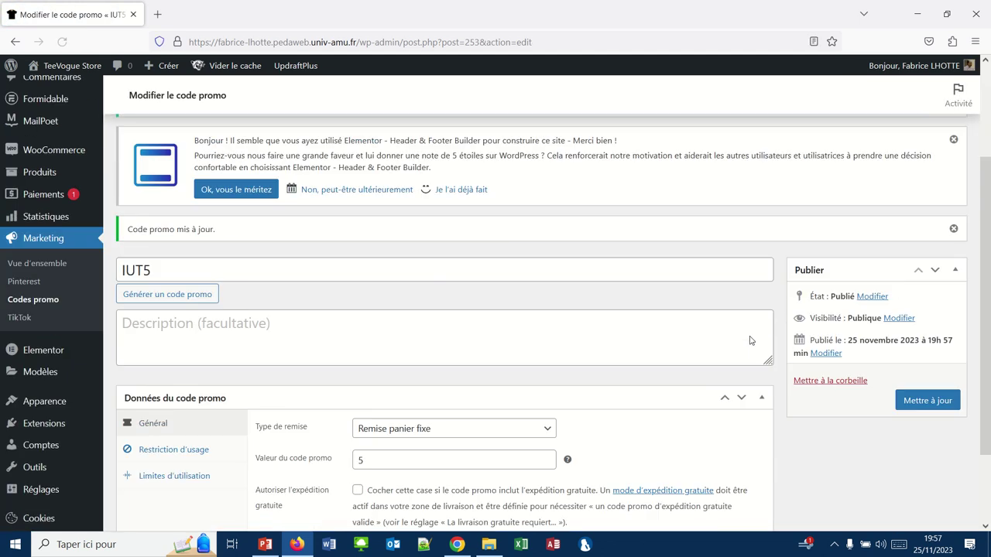
pyautogui.scroll(-2, 749, 340)
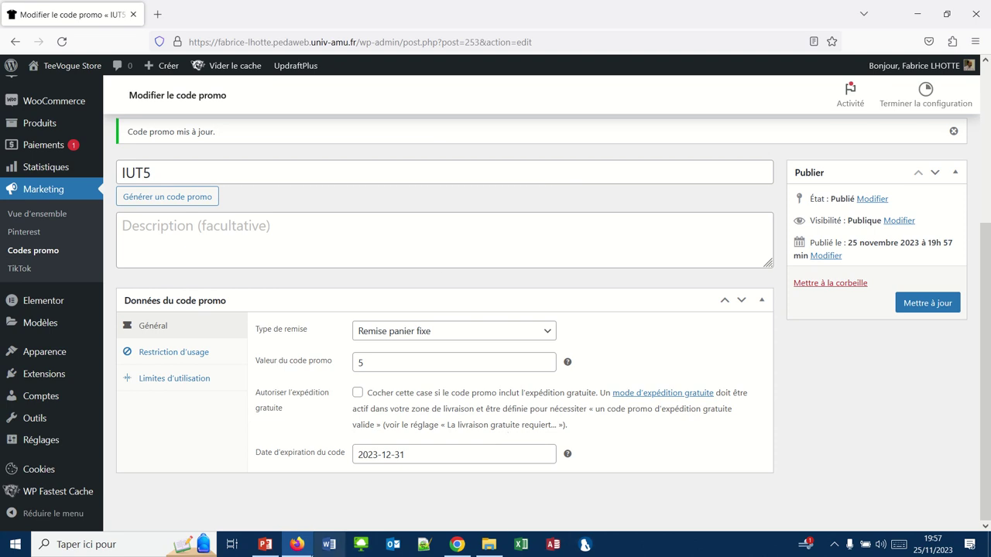
# Switch to Chrome and look over the TeeVogue Store home page
pyautogui.click(299, 545)
pyautogui.click(299, 546)
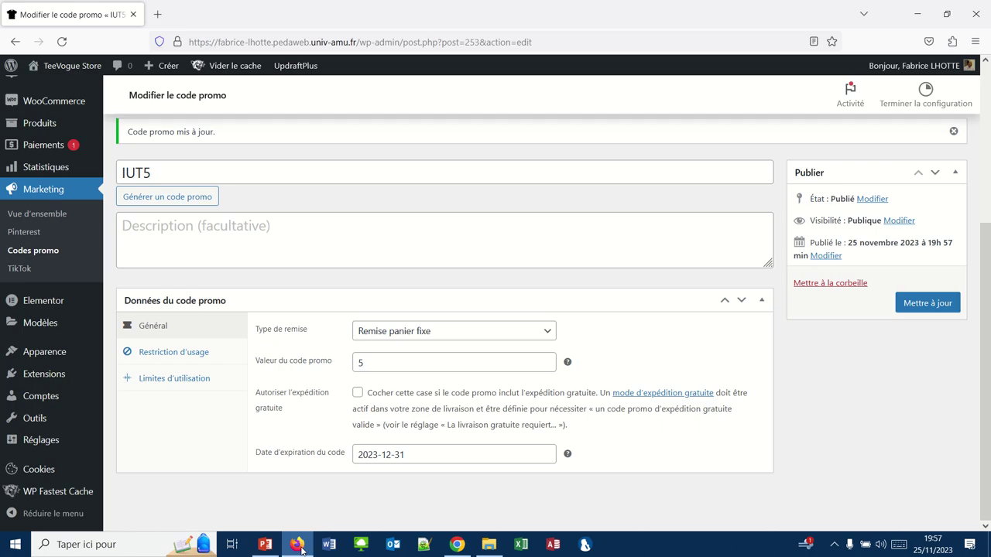
pyautogui.click(455, 546)
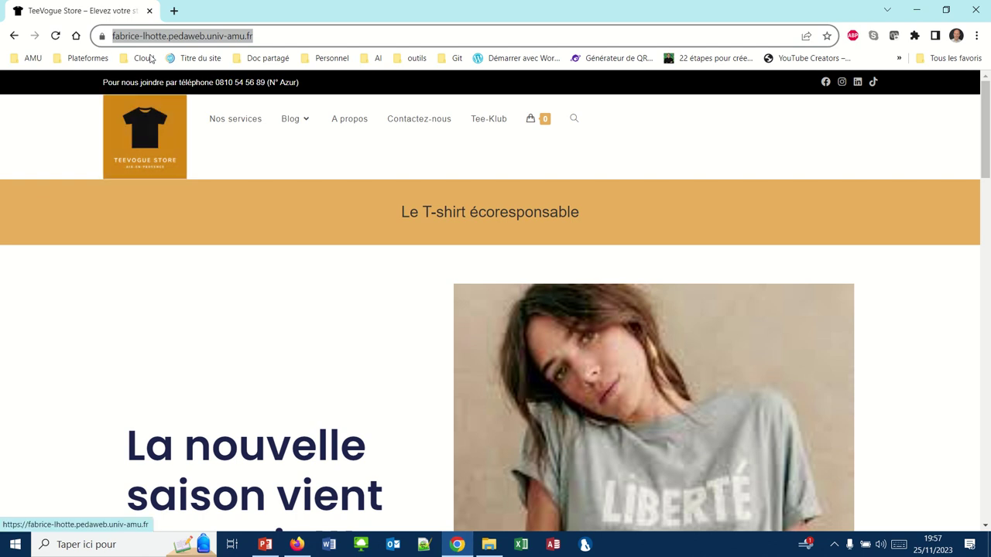
pyautogui.click(261, 34)
pyautogui.moveTo(279, 154)
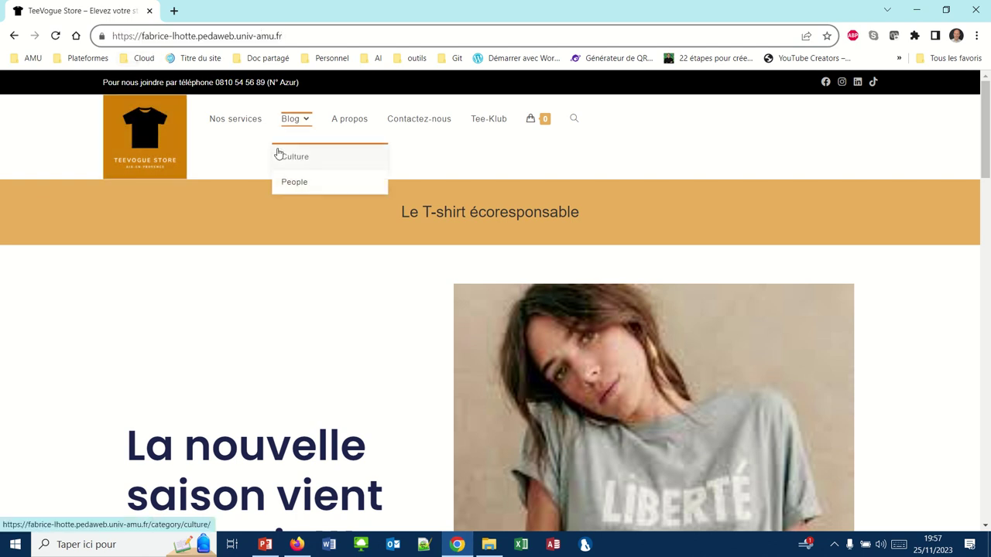
pyautogui.scroll(-3, 374, 185)
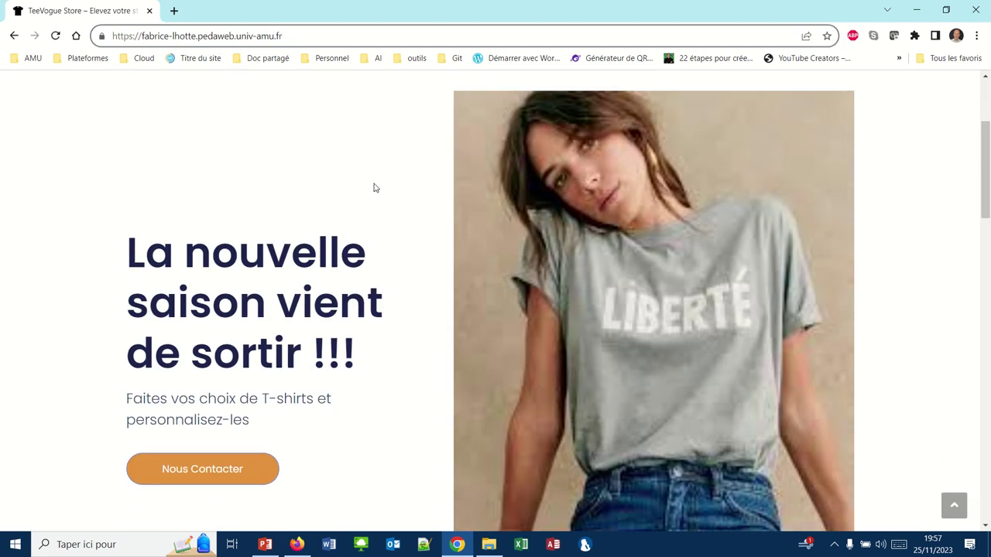
pyautogui.scroll(3, 374, 187)
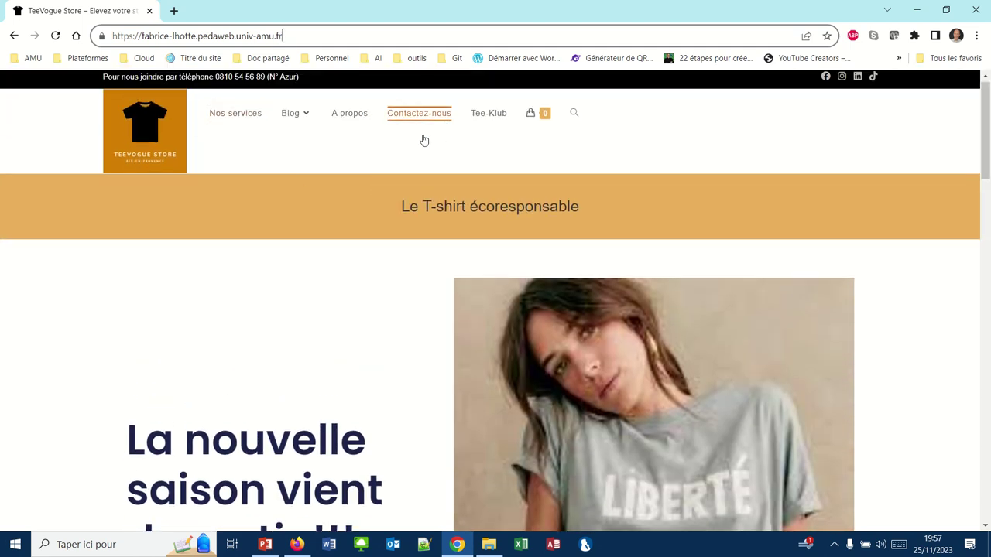
# Search the store site for "col" and look through the results
pyautogui.click(574, 114)
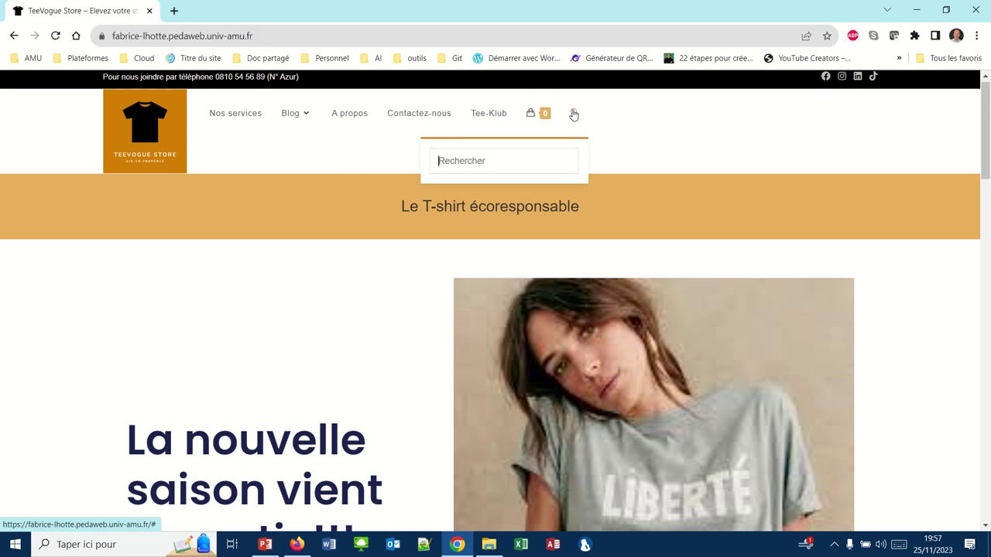
pyautogui.write('col')
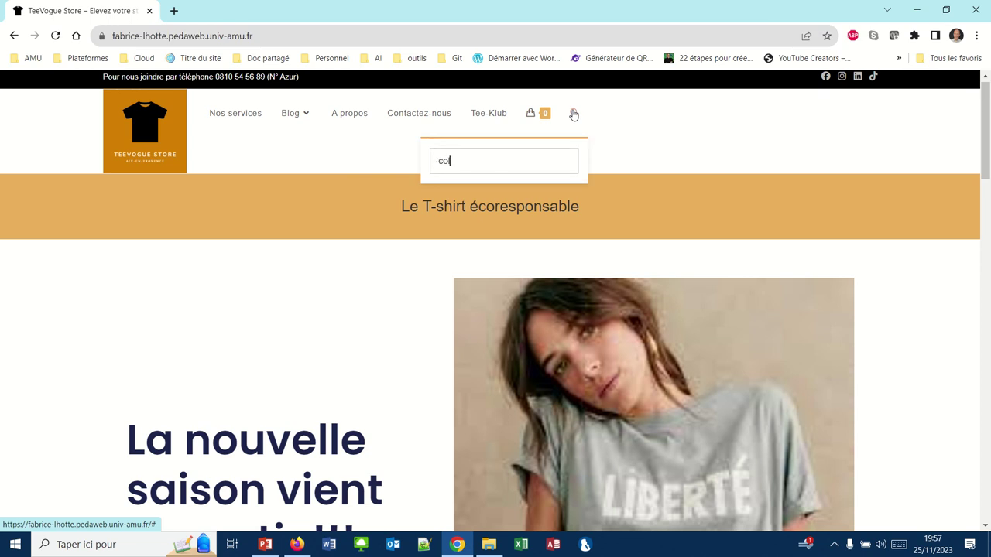
pyautogui.press('Return')
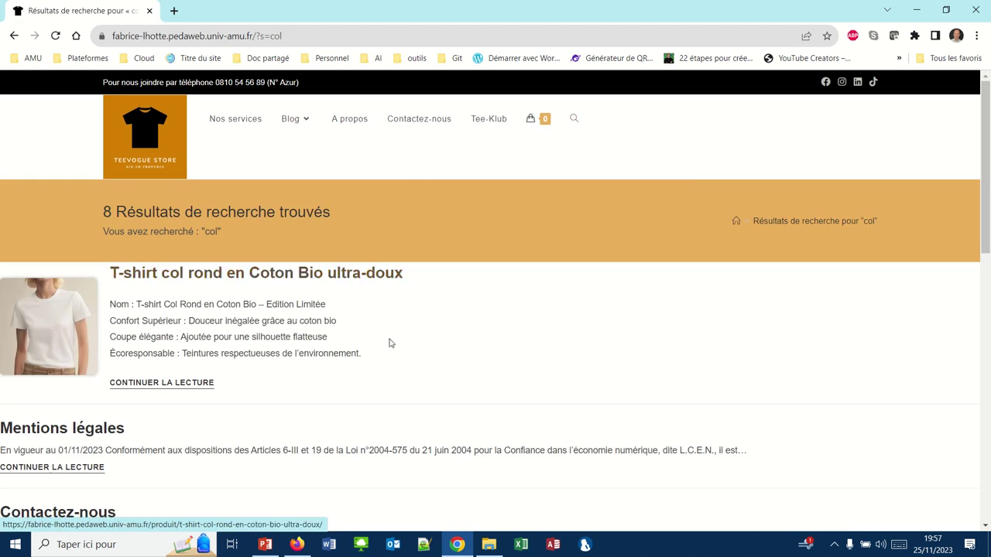
pyautogui.scroll(-4, 390, 342)
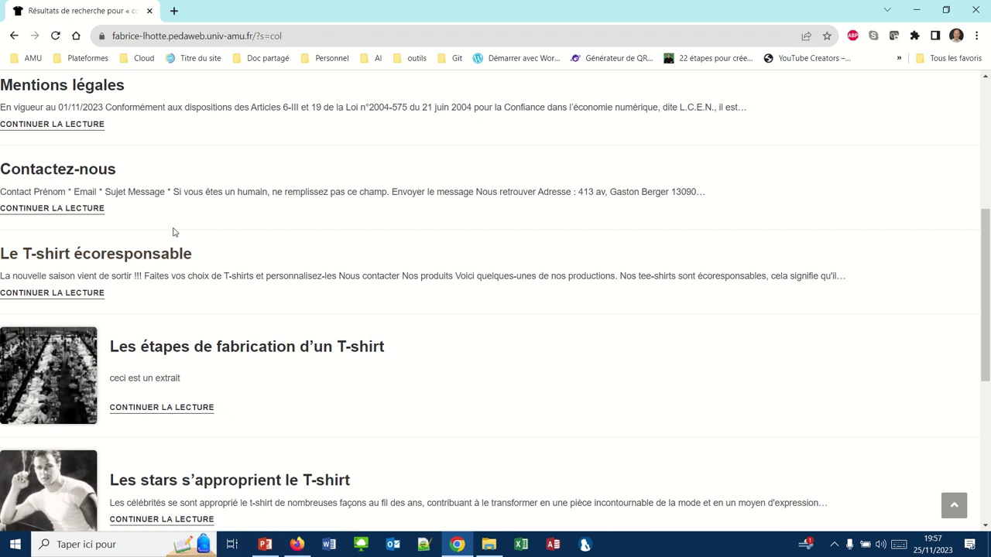
# Open the product T-shirt col rond en Coton Bio ultra-doux from the search results and add 5 of it to the cart
pyautogui.scroll(3, 176, 246)
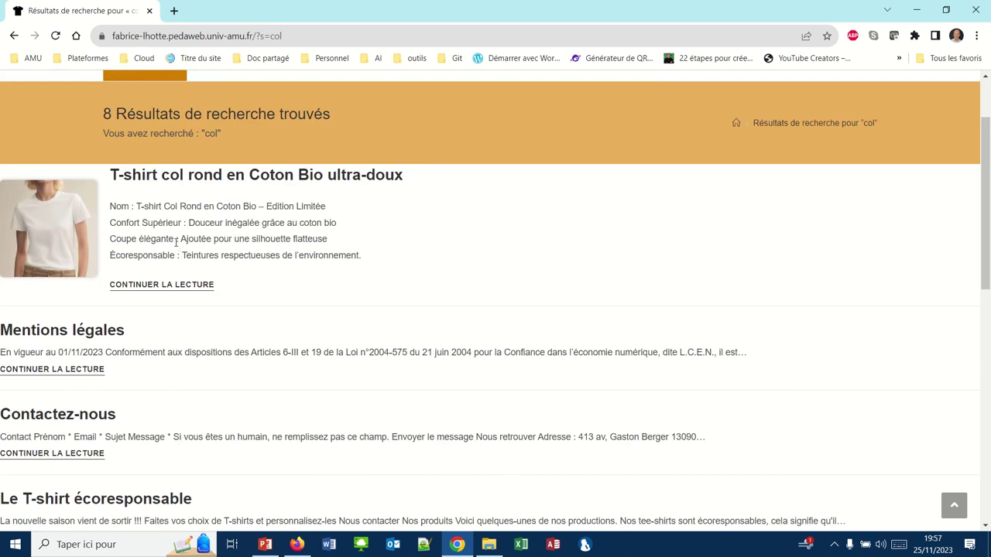
pyautogui.click(172, 176)
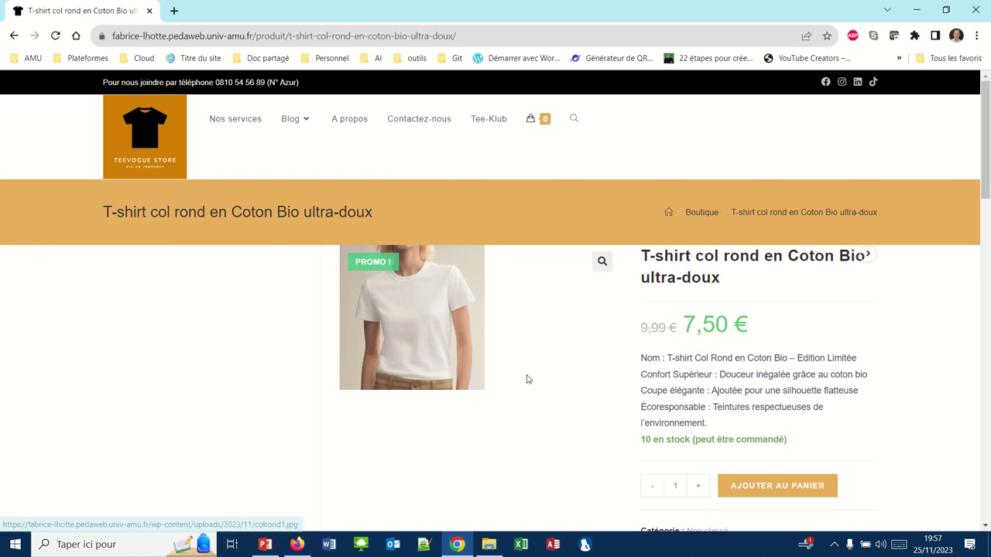
pyautogui.click(706, 490)
pyautogui.click(702, 491)
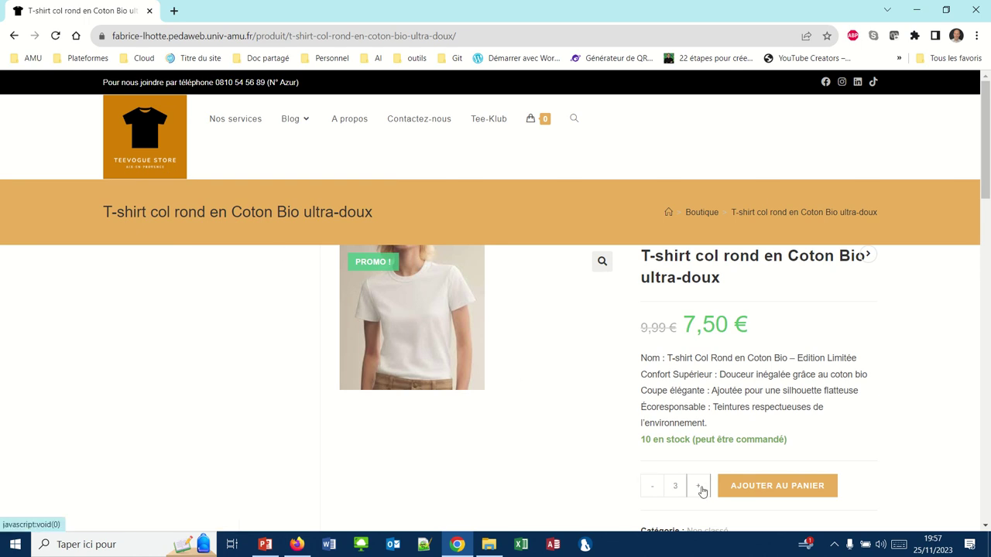
pyautogui.click(743, 486)
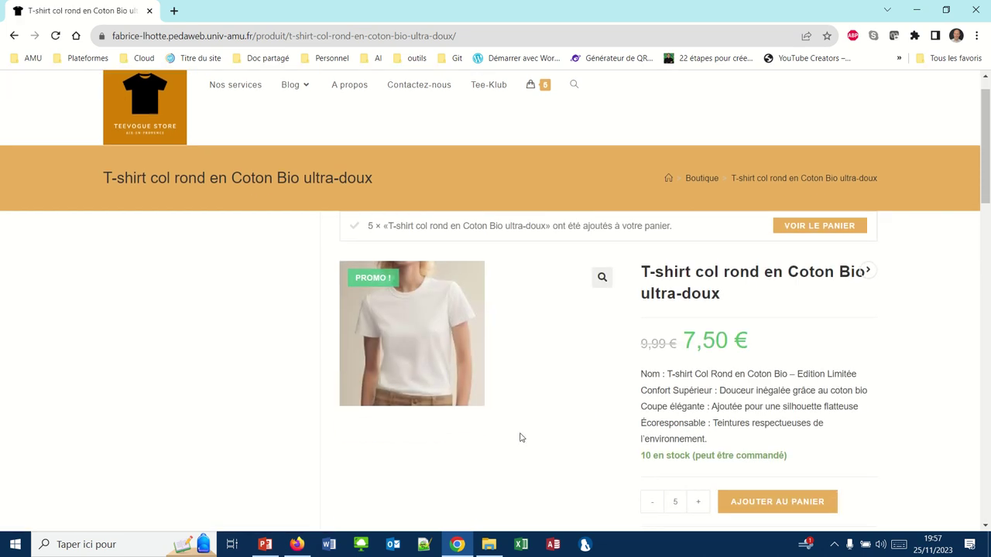
# Open the store's cart page, where a promo code can be entered for the T-shirts
pyautogui.moveTo(530, 109)
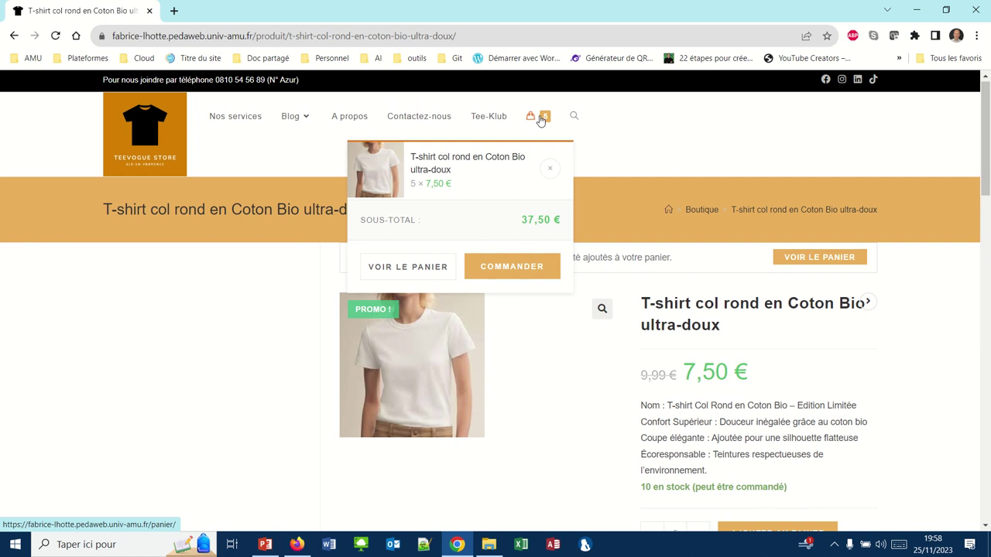
pyautogui.click(542, 120)
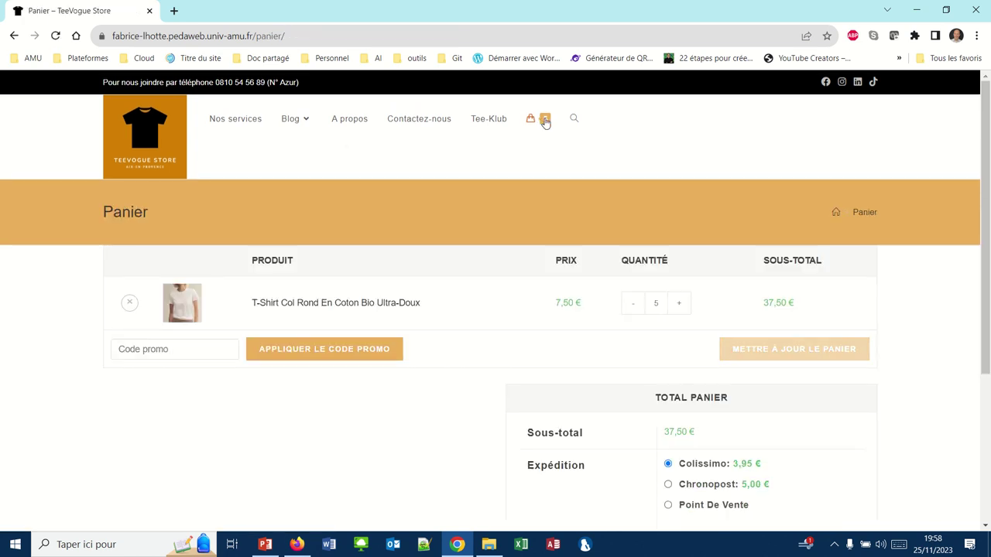
pyautogui.click(545, 122)
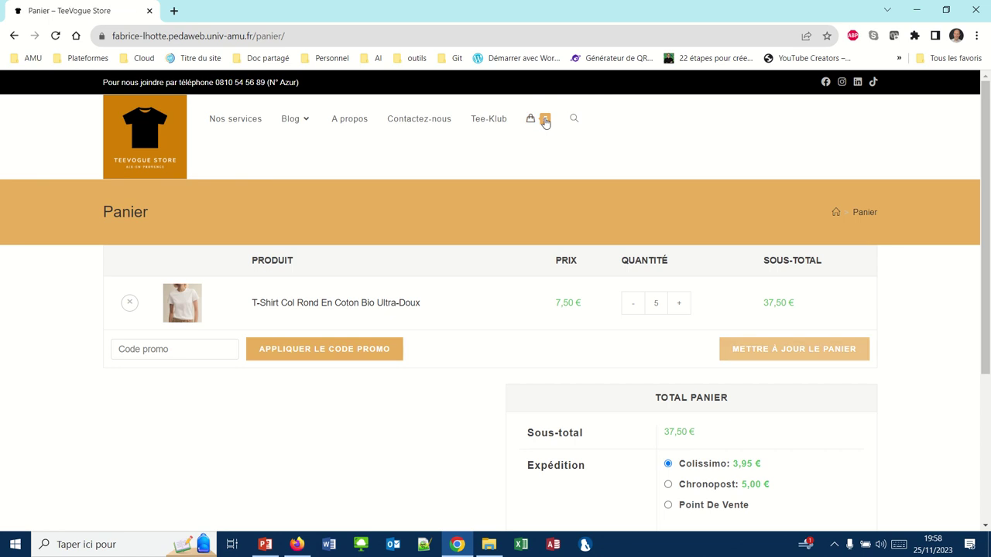
pyautogui.click(545, 122)
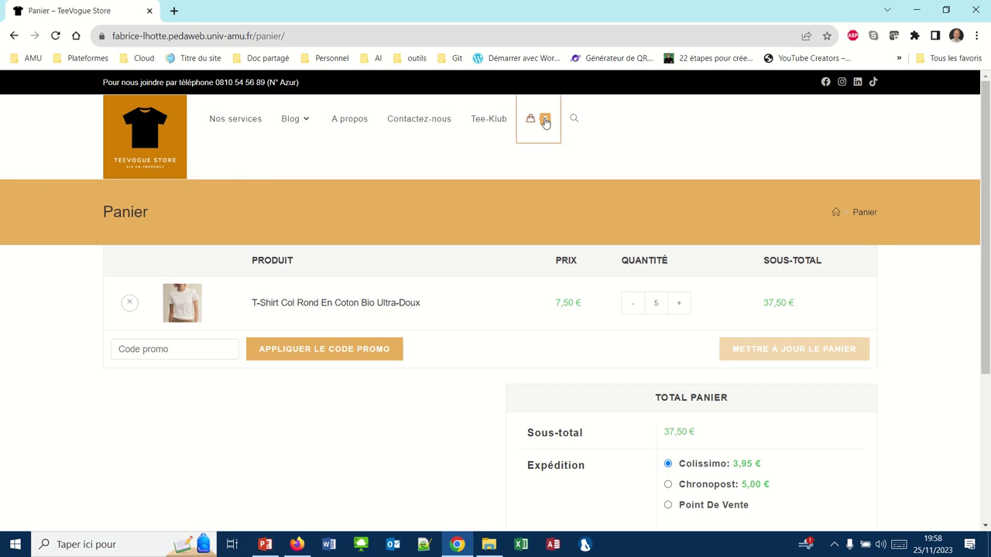